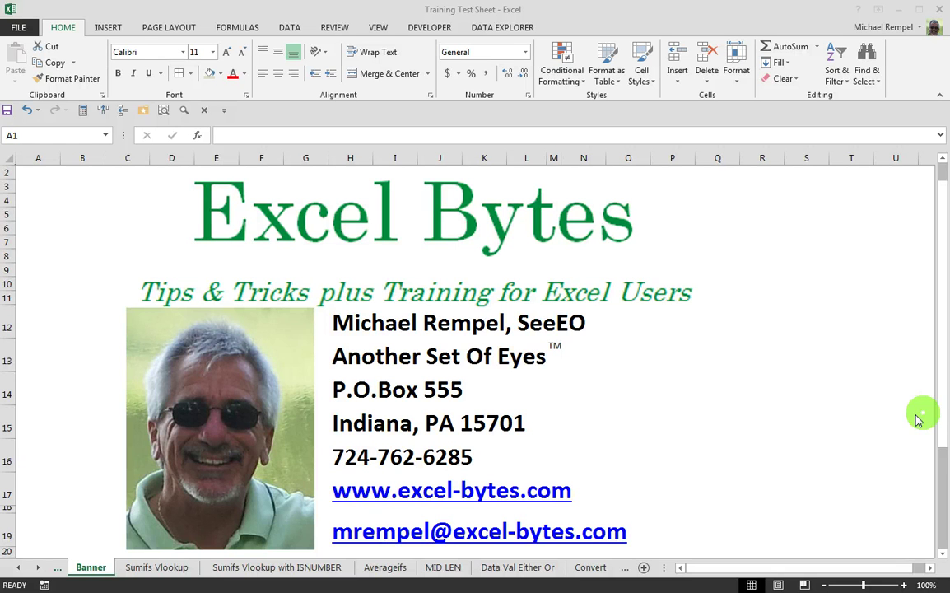
- Switch to the Sumifs Vlookup sheet with the student grade and Score/Grade tables
click(168, 568)
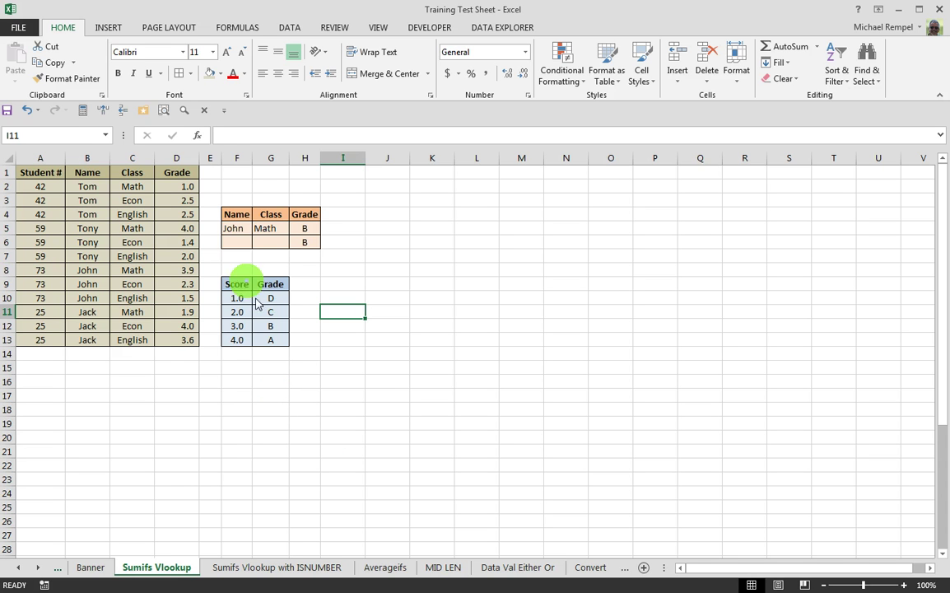
- Set the lookup criteria to Tom in F5 and Econ in G5, so both grades return C
click(236, 229)
click(257, 231)
click(233, 239)
click(271, 229)
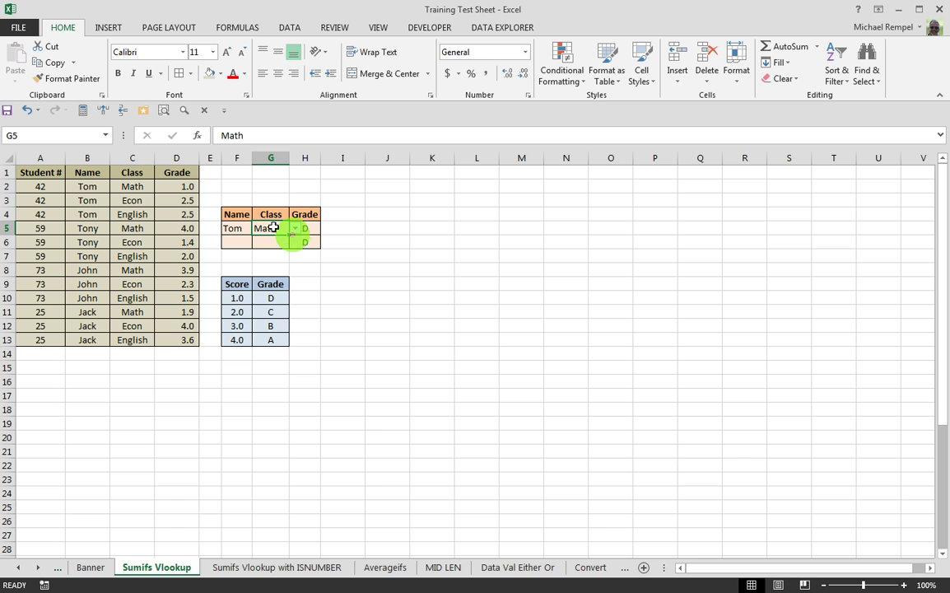
click(295, 228)
click(265, 247)
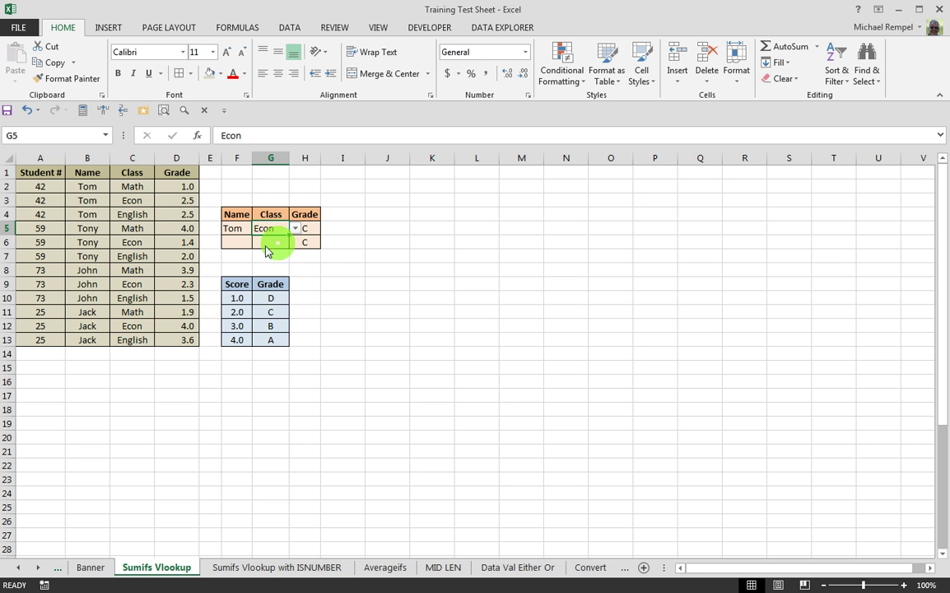
click(388, 271)
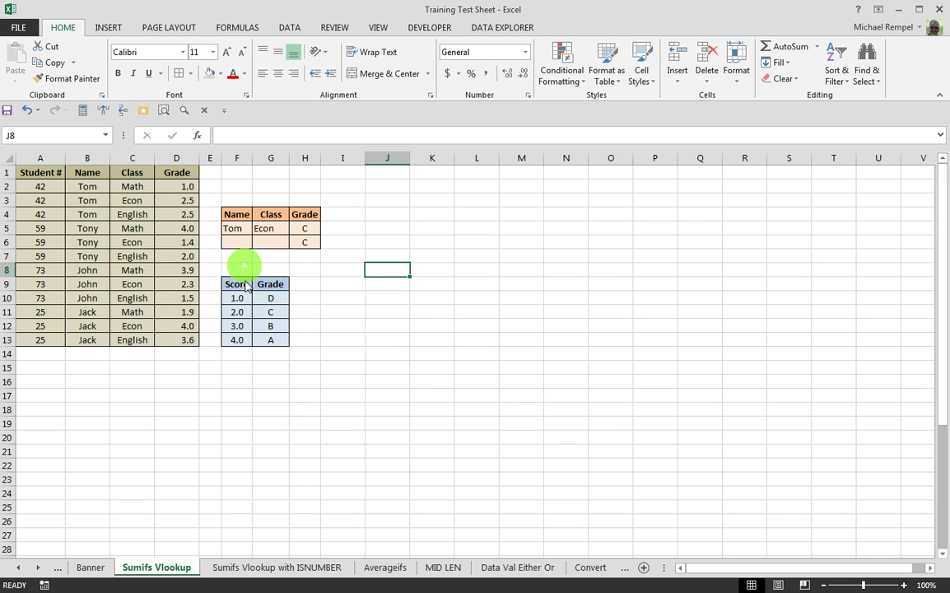
click(339, 228)
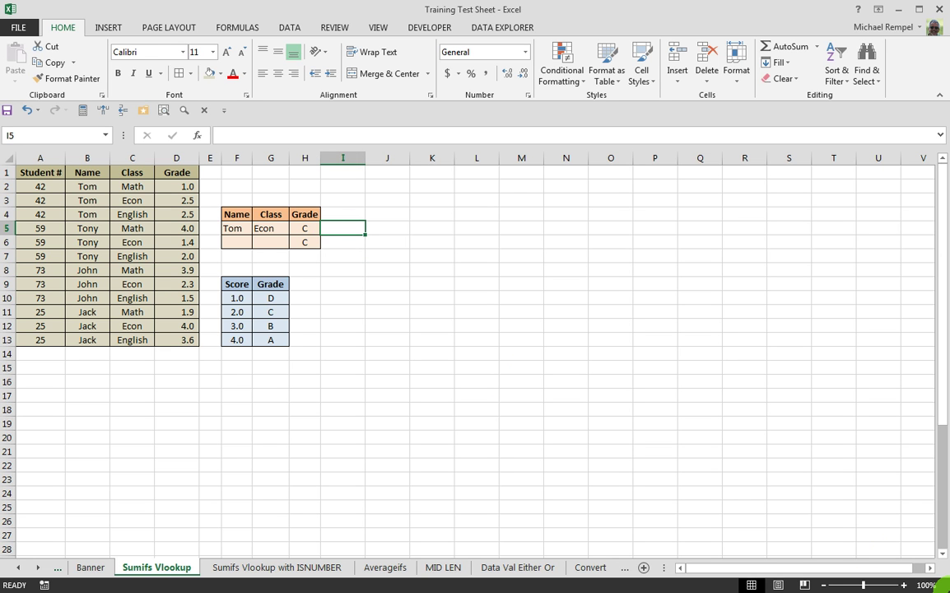
- Enter =FORMULATEXT(H5) in I5 to show the VLOOKUP/SUMPRODUCT formula text
text(=for)
key(Escape)
key(shift+Tab)
click(339, 228)
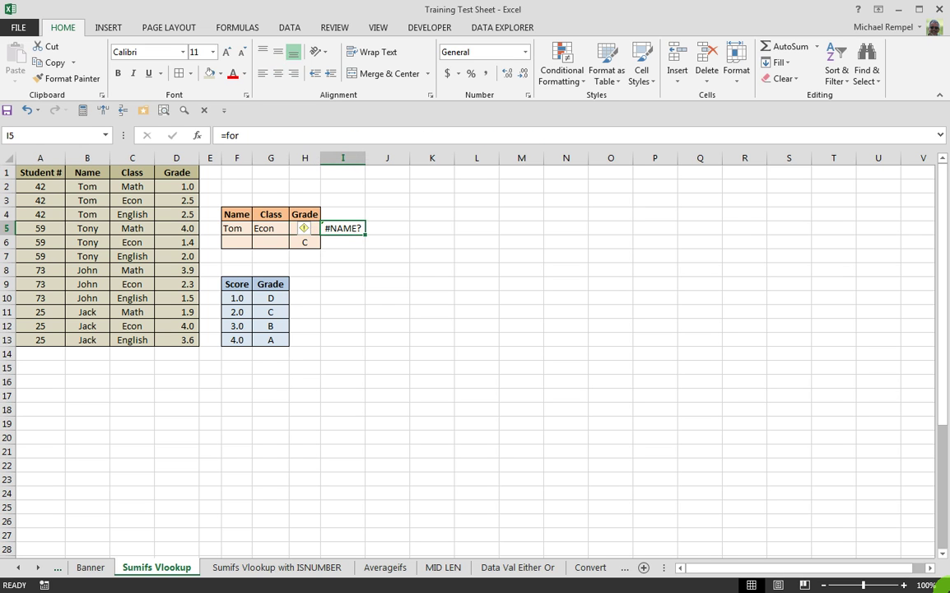
text(=for)
key(Down)
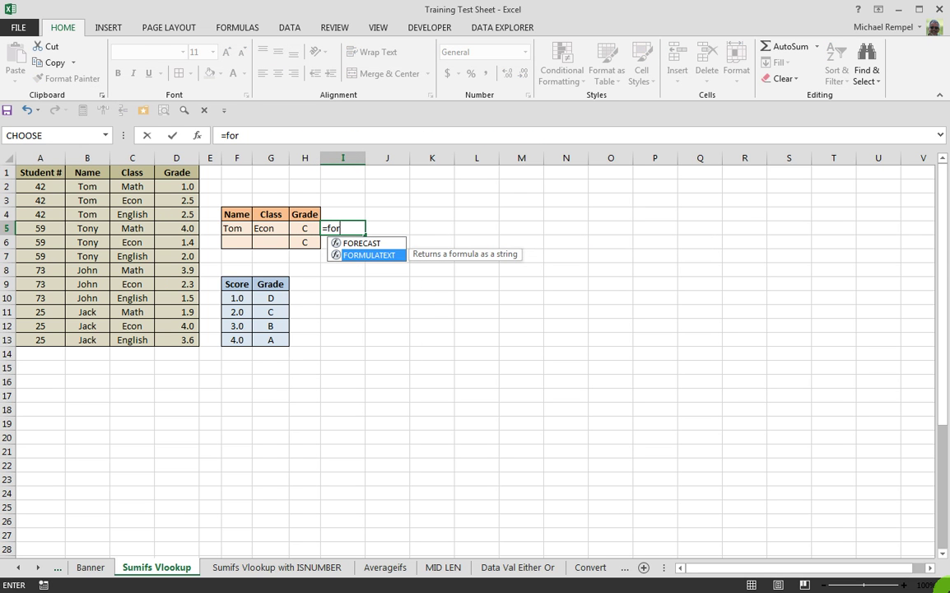
text(r)
key(Tab)
key(Left)
text())
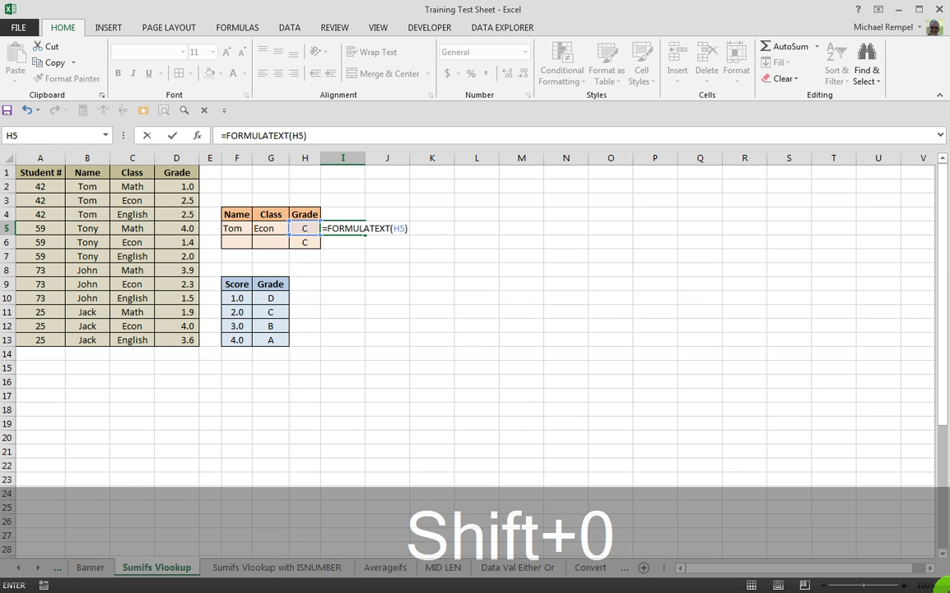
key(Return)
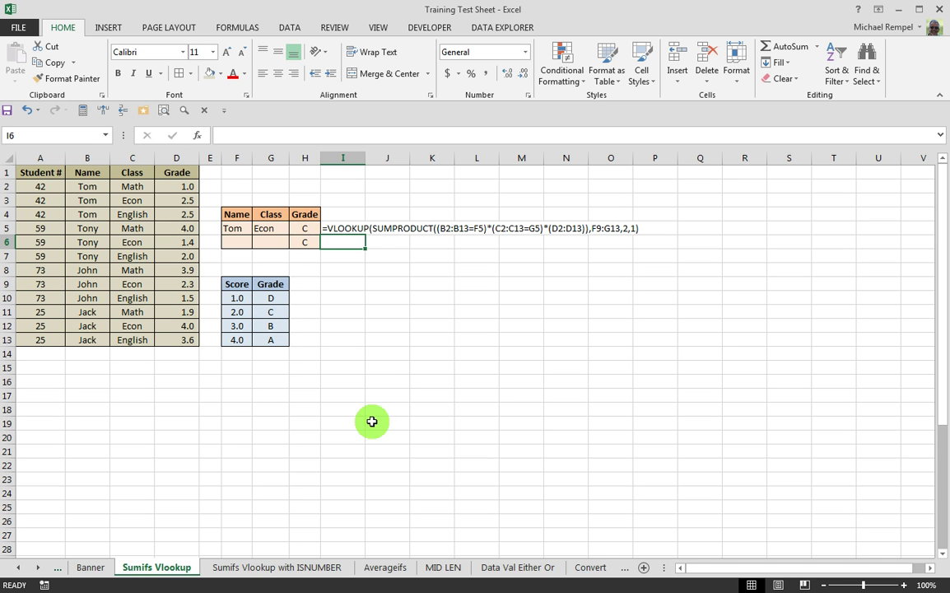
click(302, 229)
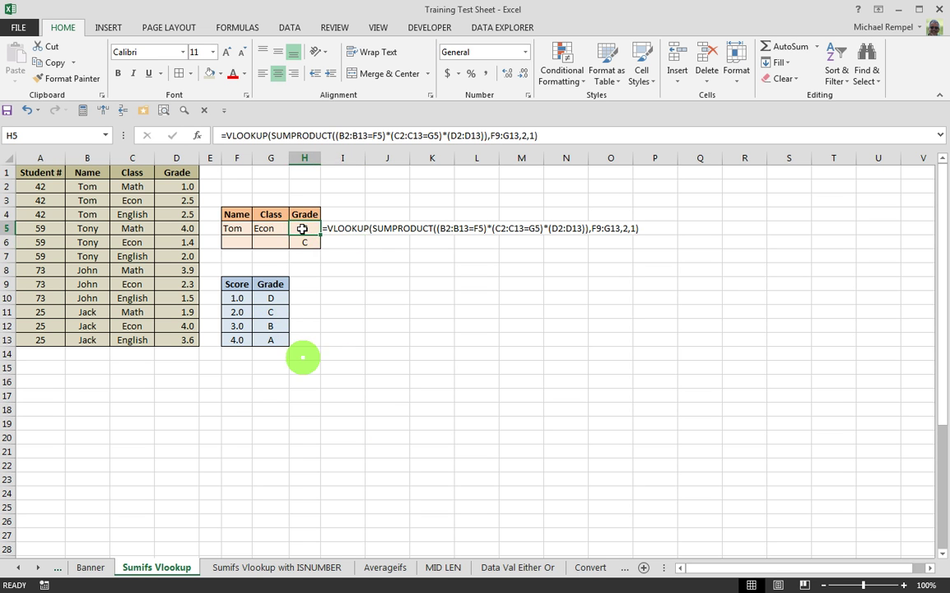
drag(272, 136, 487, 136)
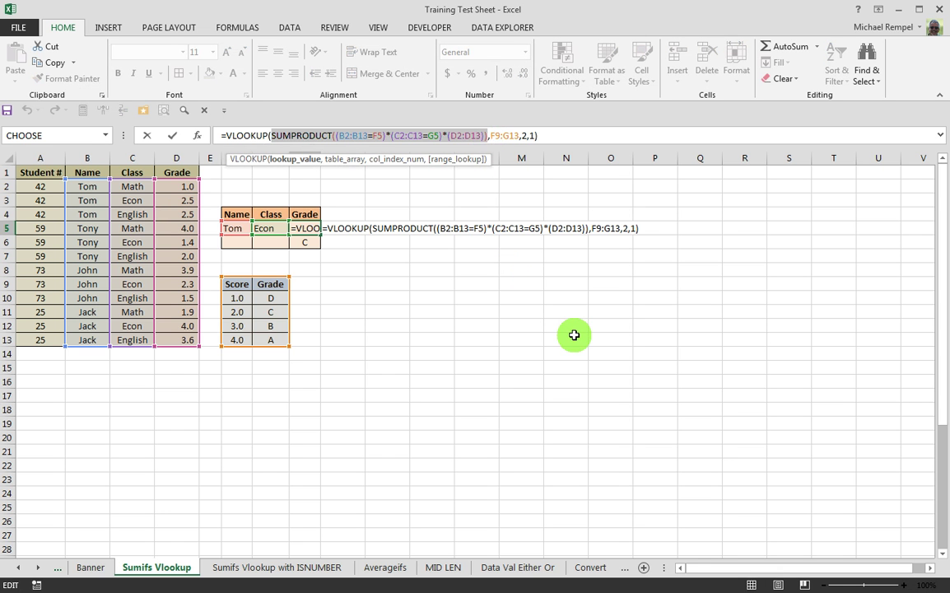
key(F9)
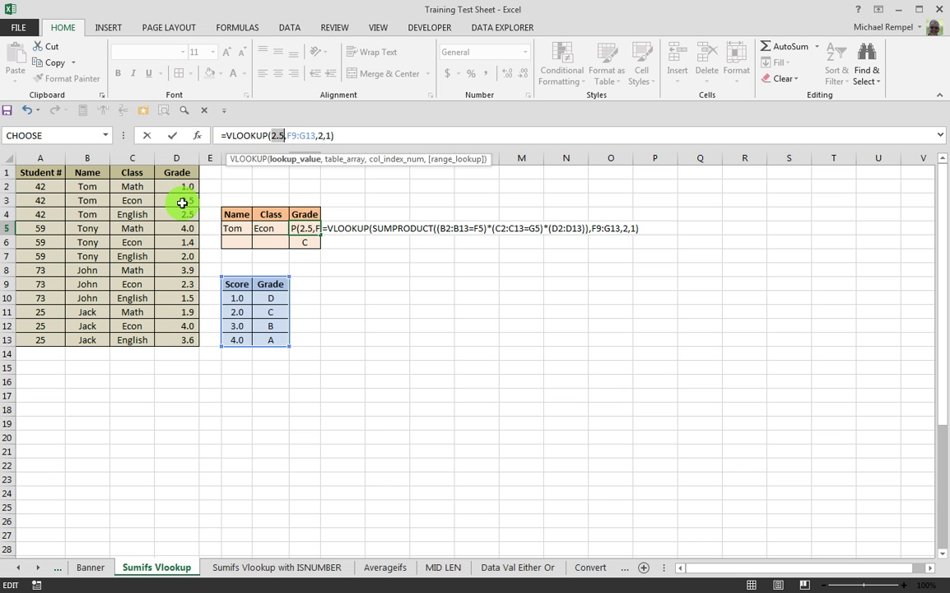
double_click(276, 135)
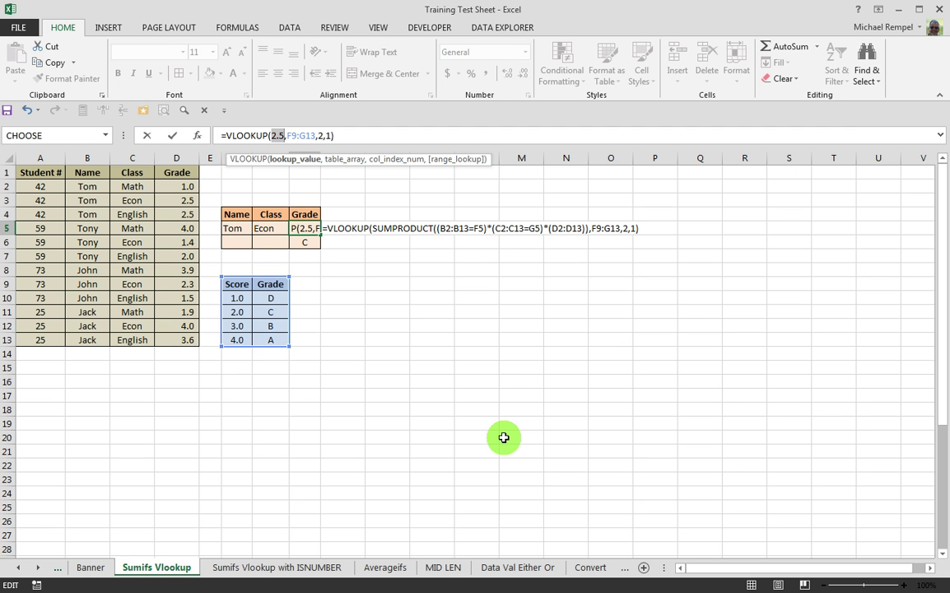
key(Escape)
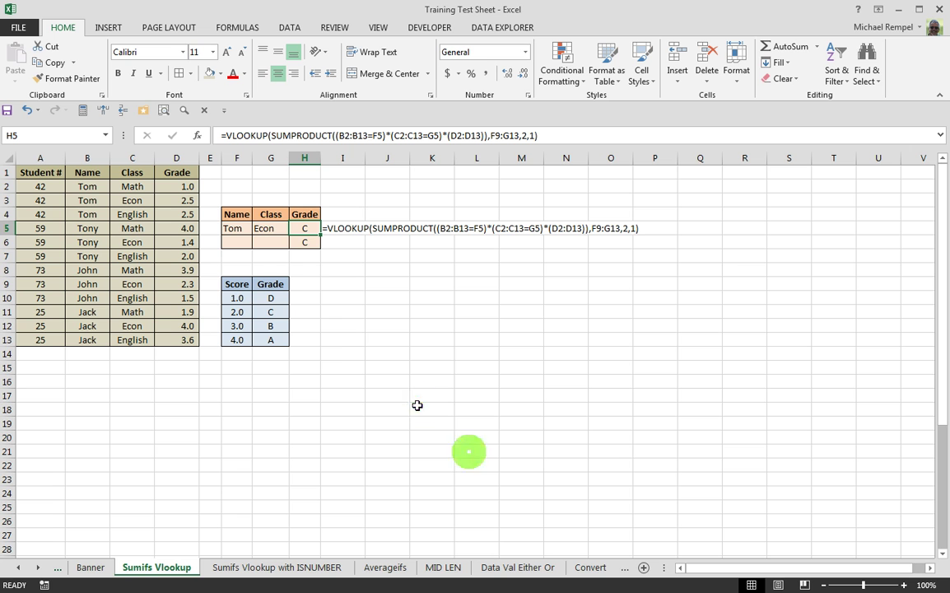
- Copy I5's FORMULATEXT formula into I6 to display H6's VLOOKUP/SUMIFS formula text
click(343, 230)
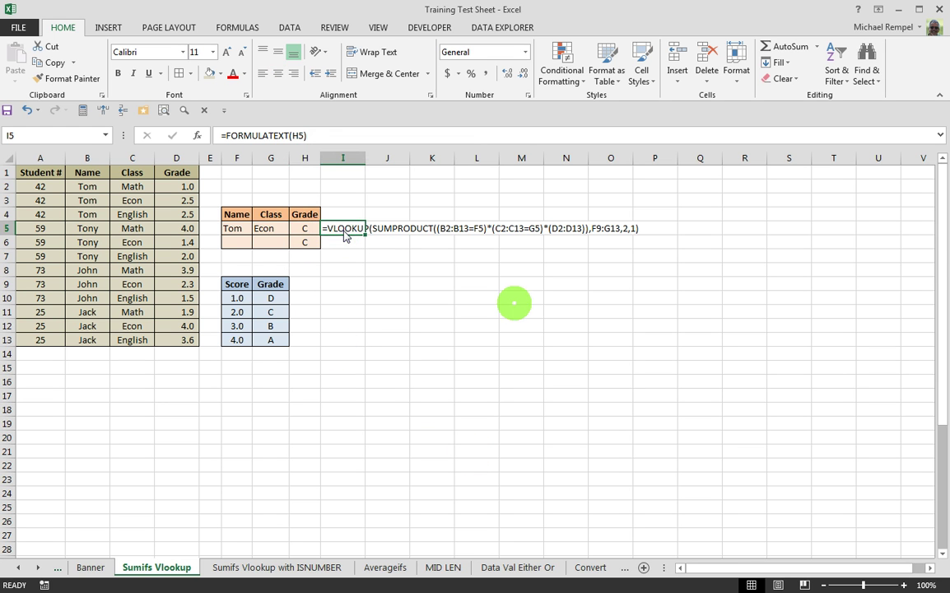
key(ctrl+c)
key(Down)
key(ctrl+v)
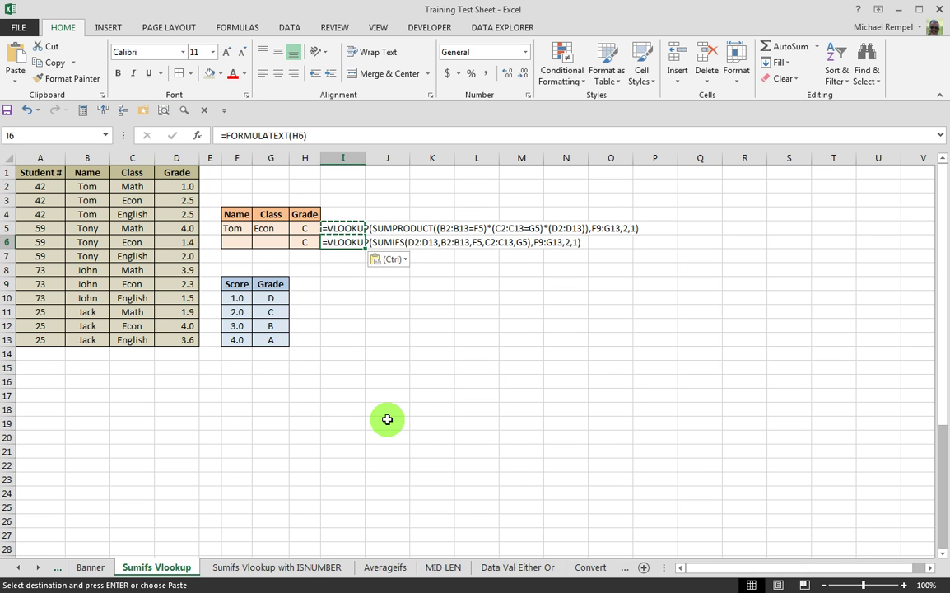
key(Escape)
click(352, 272)
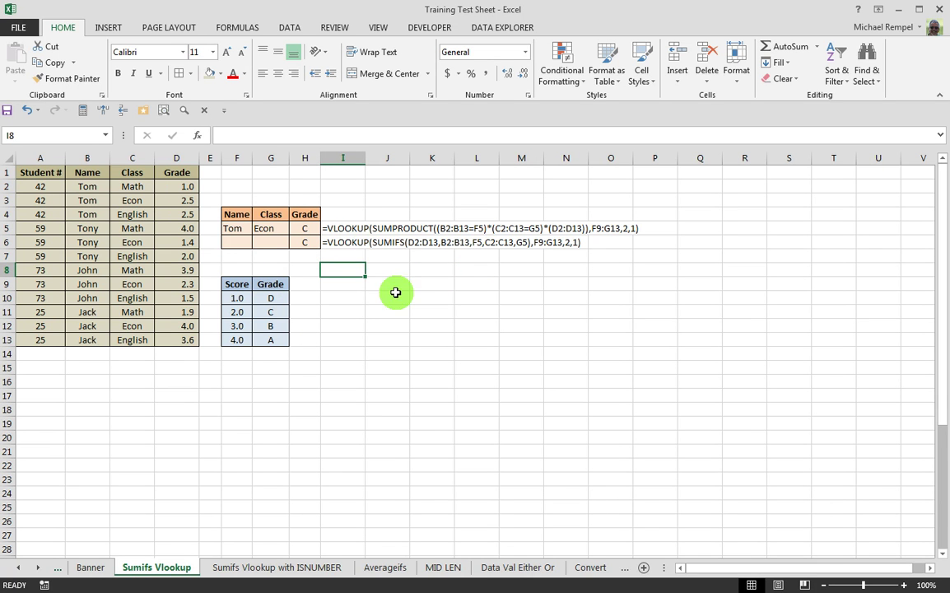
text(=sumif)
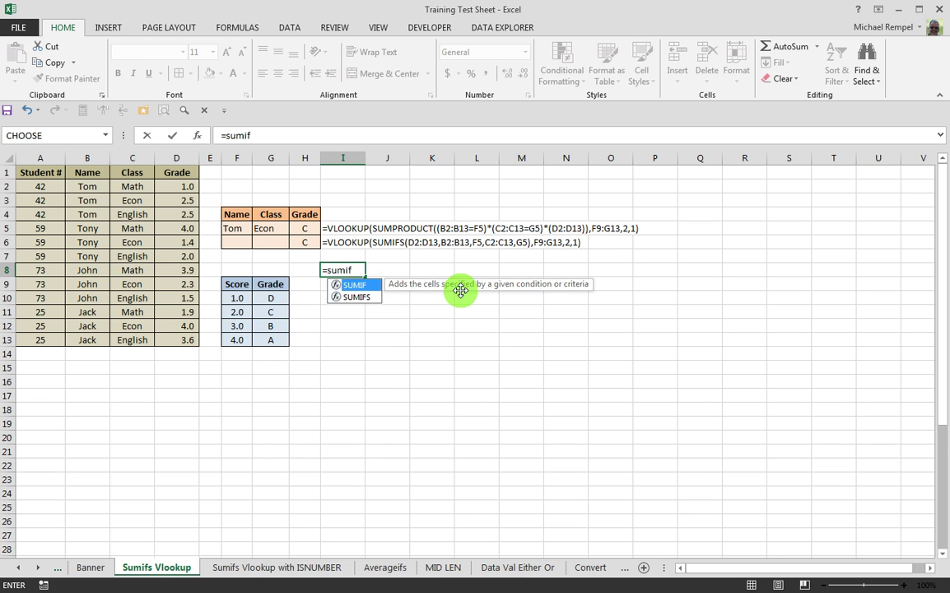
key(Tab)
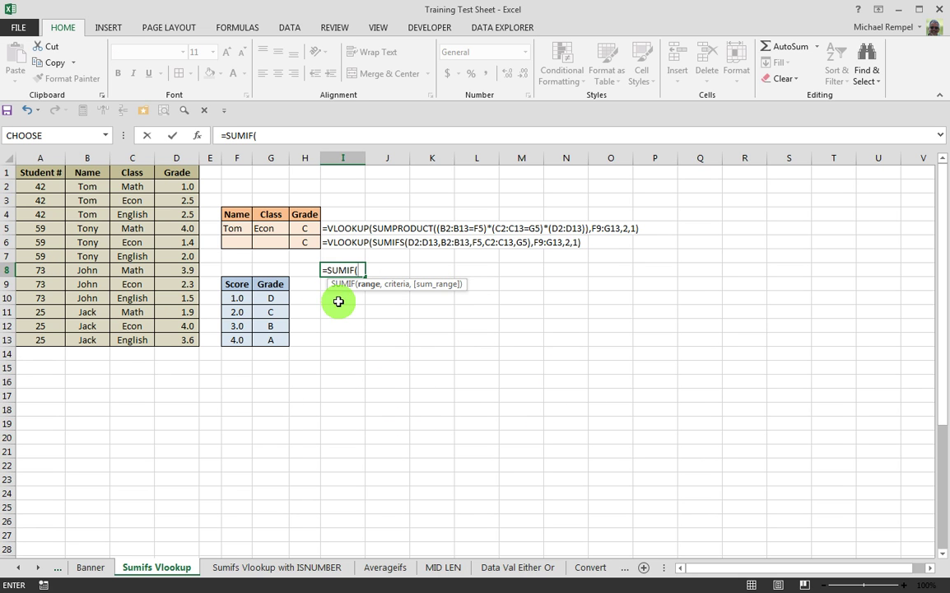
key(BackSpace)
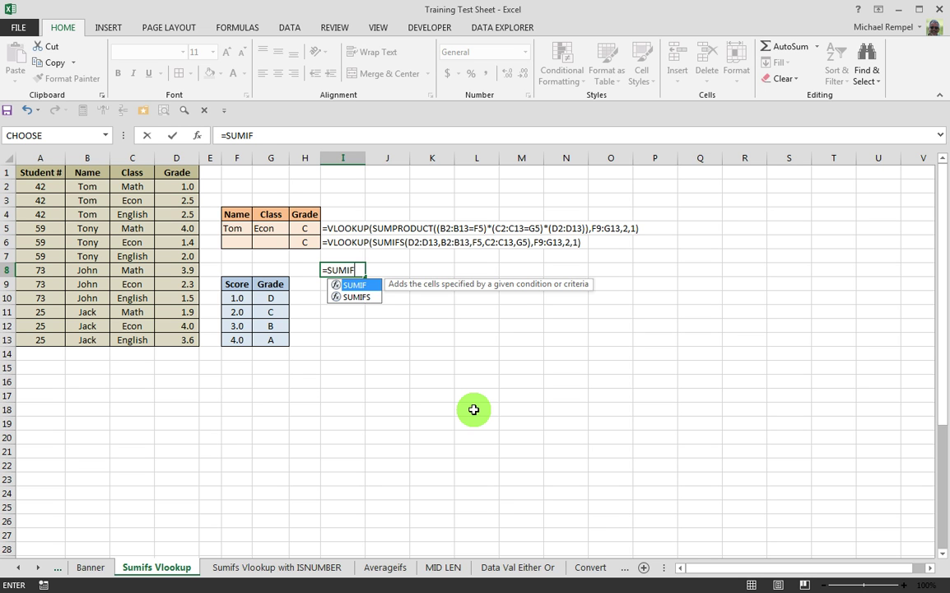
text(S()
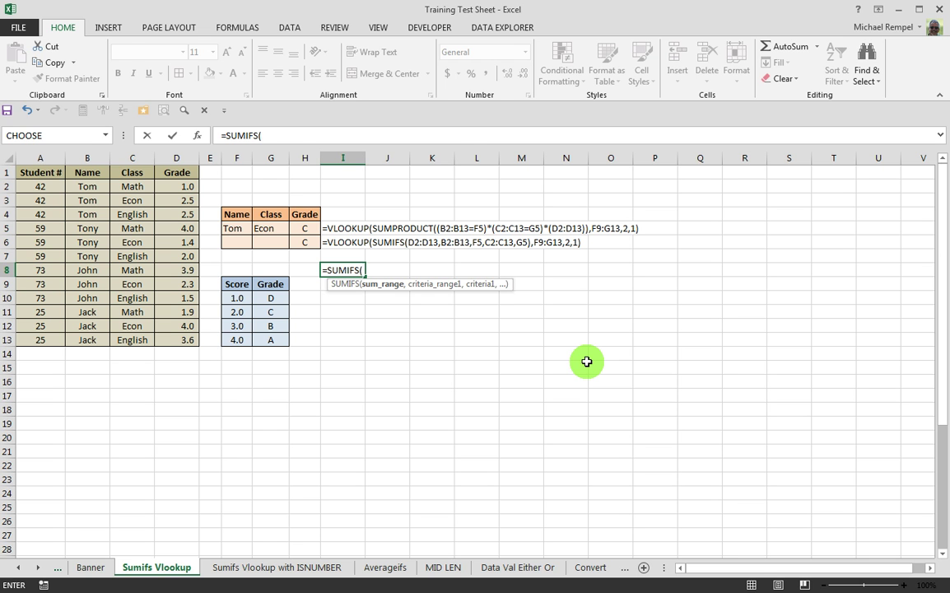
key(Escape)
key(Up)
key(Up)
key(Left)
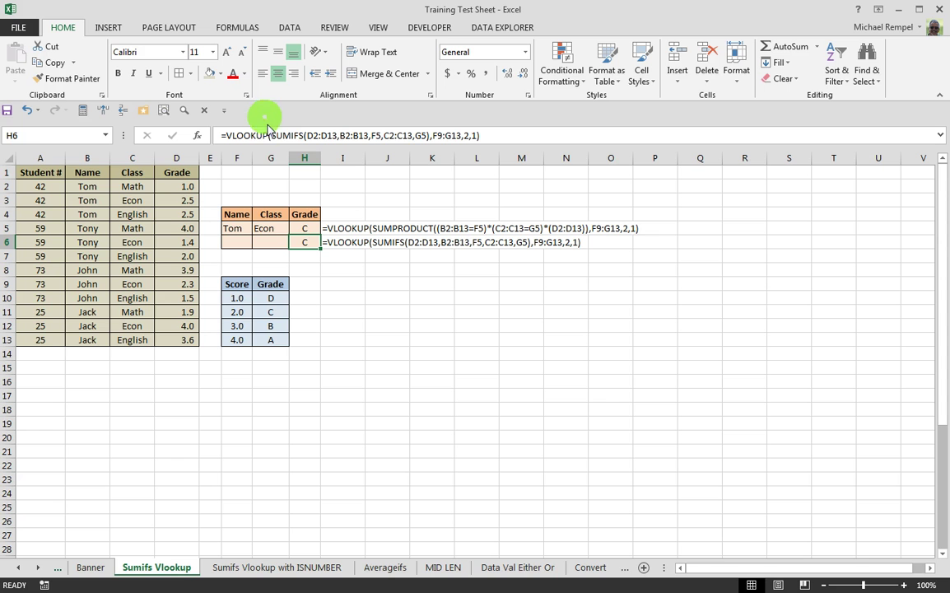
- Evaluate H6's SUMIFS portion to 2.5, discard the change, and return to the Banner sheet
click(271, 135)
drag(271, 135, 435, 136)
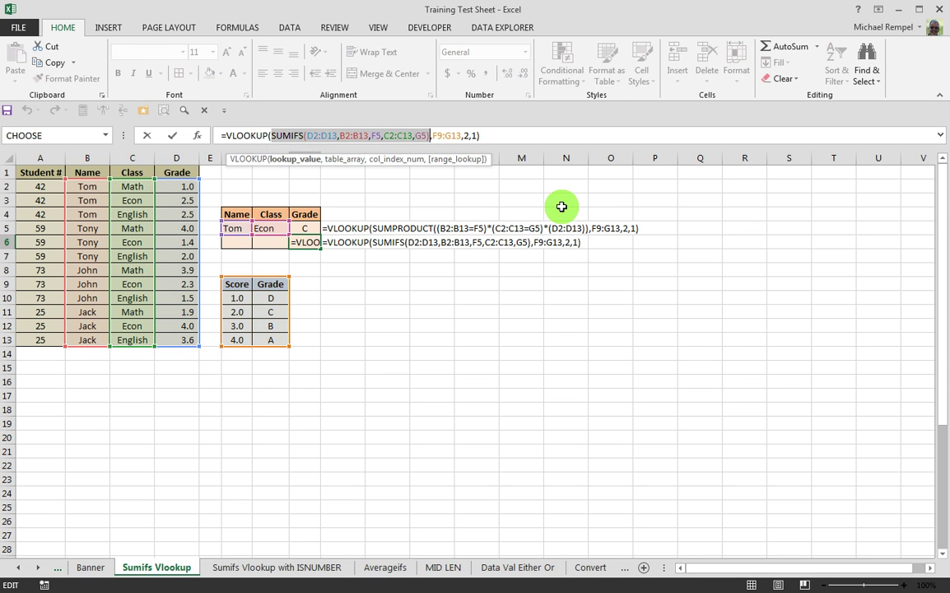
key(F9)
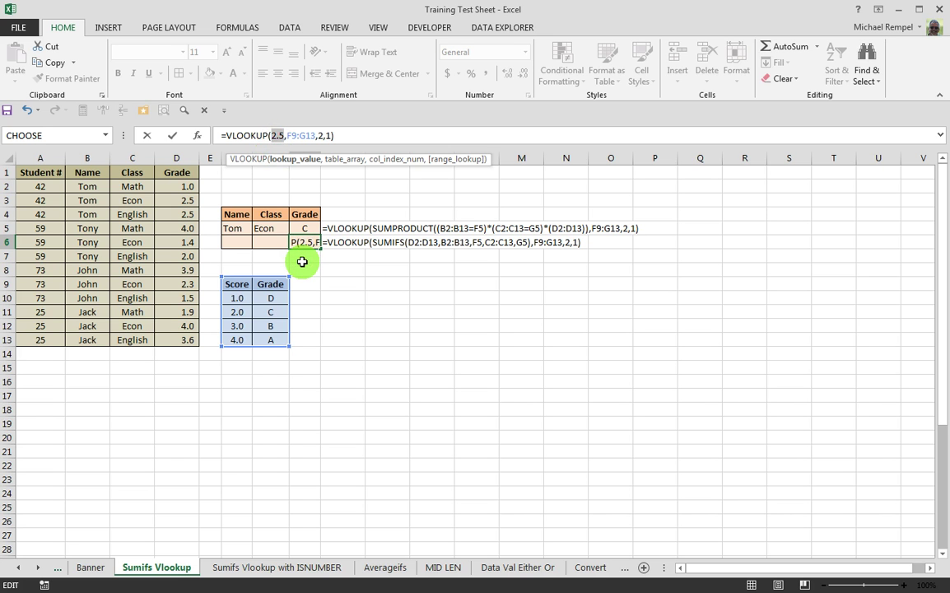
double_click(276, 135)
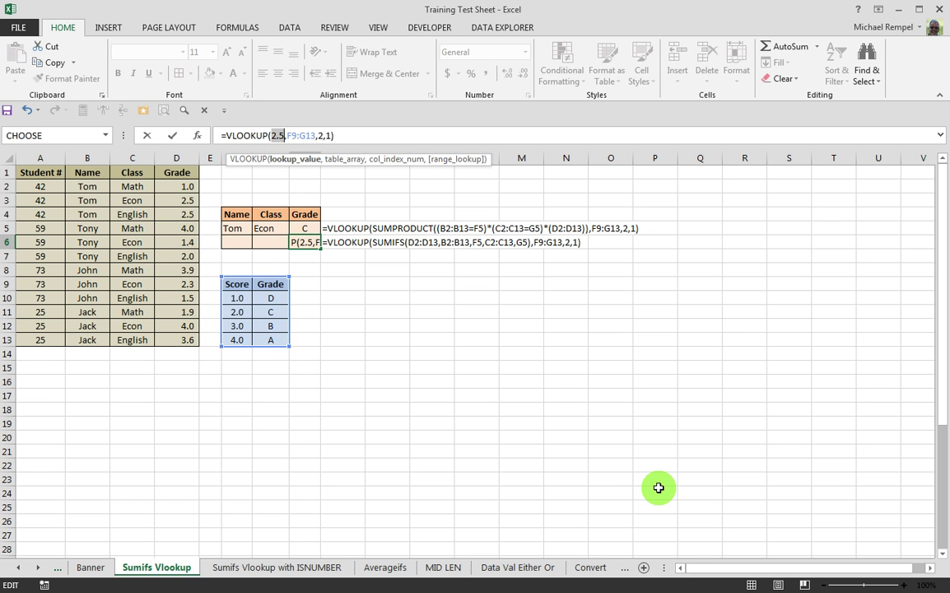
key(Escape)
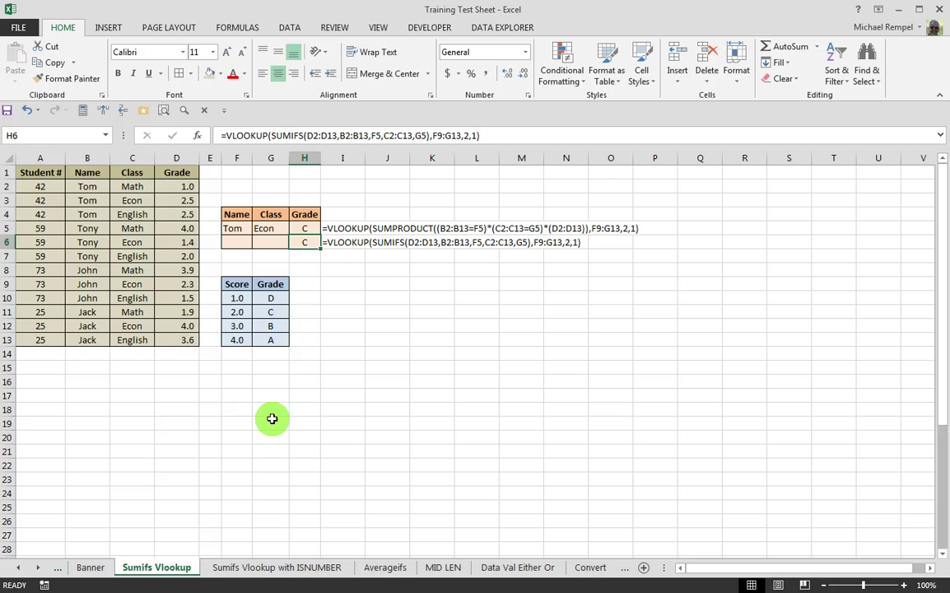
click(86, 567)
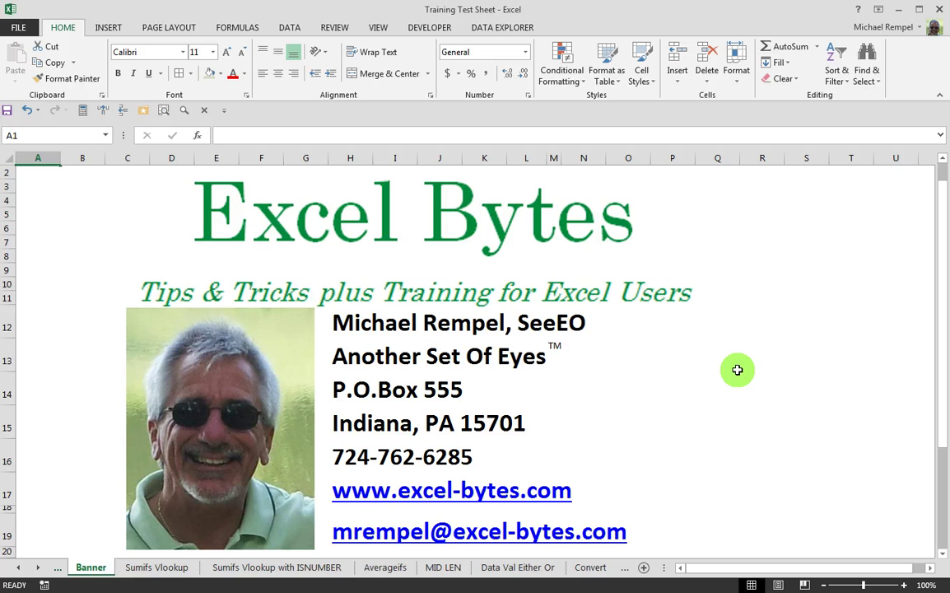